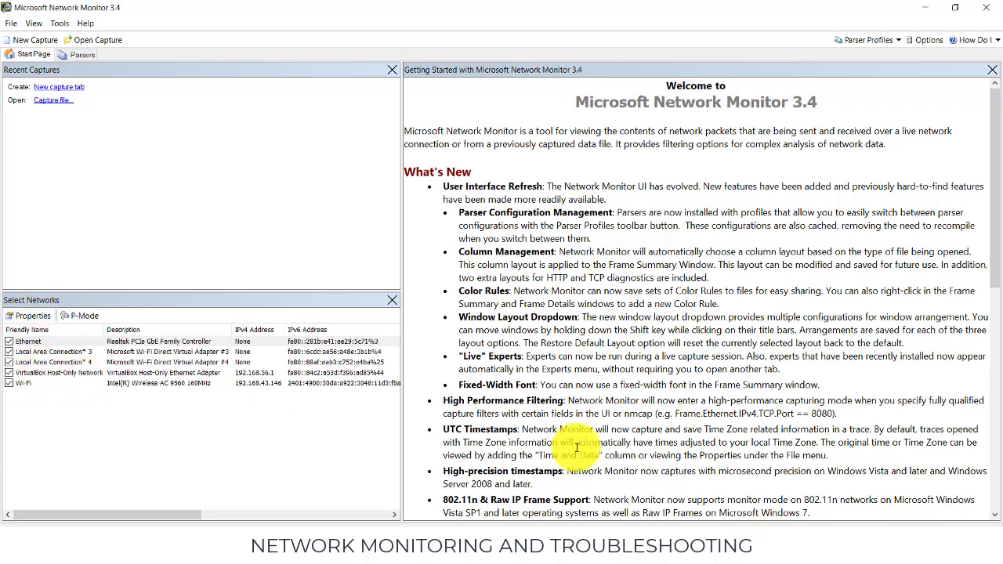
Deselect the Ethernet, both Local Area Connection and VirtualBox Host-Only Network adapters, keeping only Wi-Fi selected for capture.
click(7, 373)
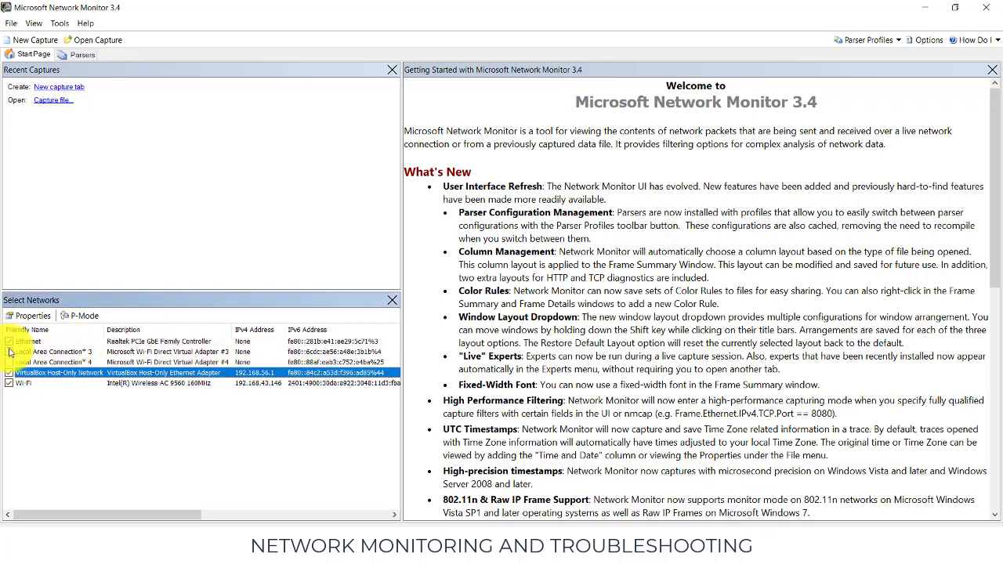
click(9, 373)
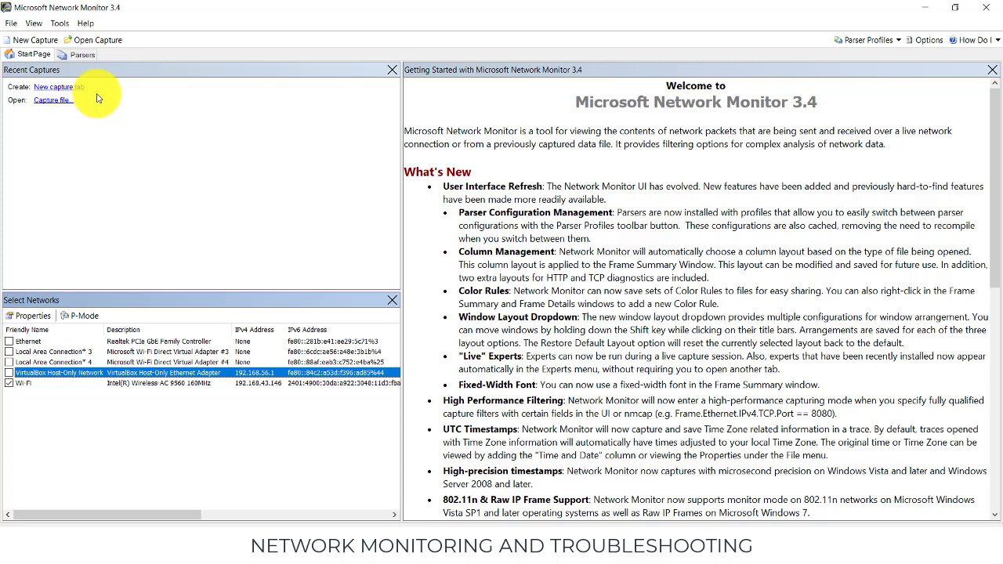
click(136, 178)
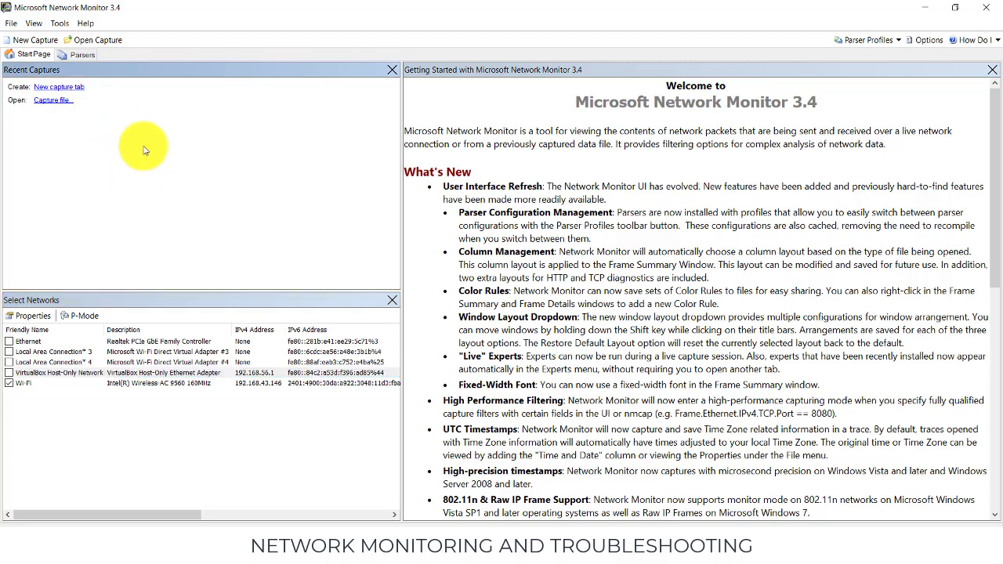
Create a new capture tab and start capturing the Wi-Fi traffic with no display filter.
click(69, 88)
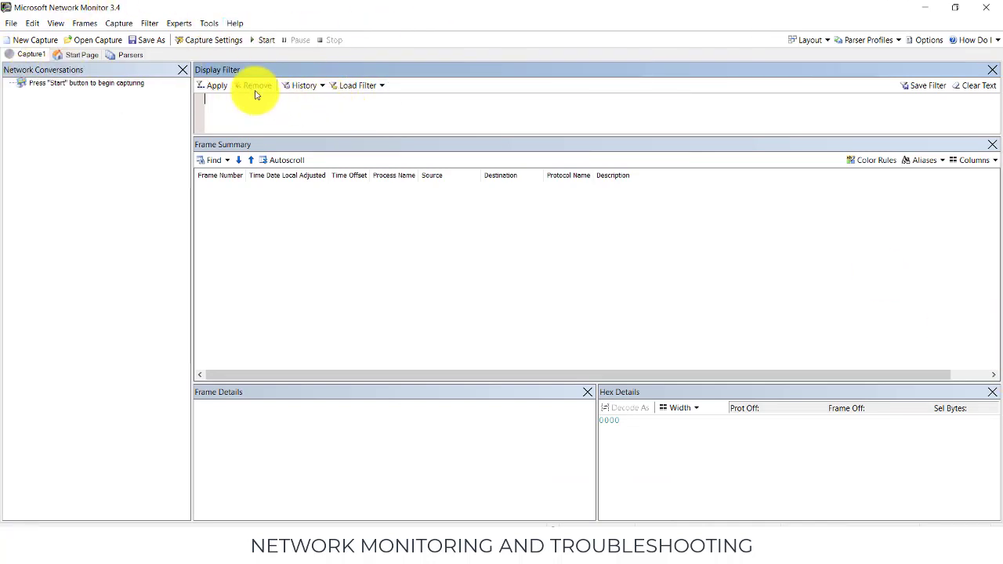
click(218, 86)
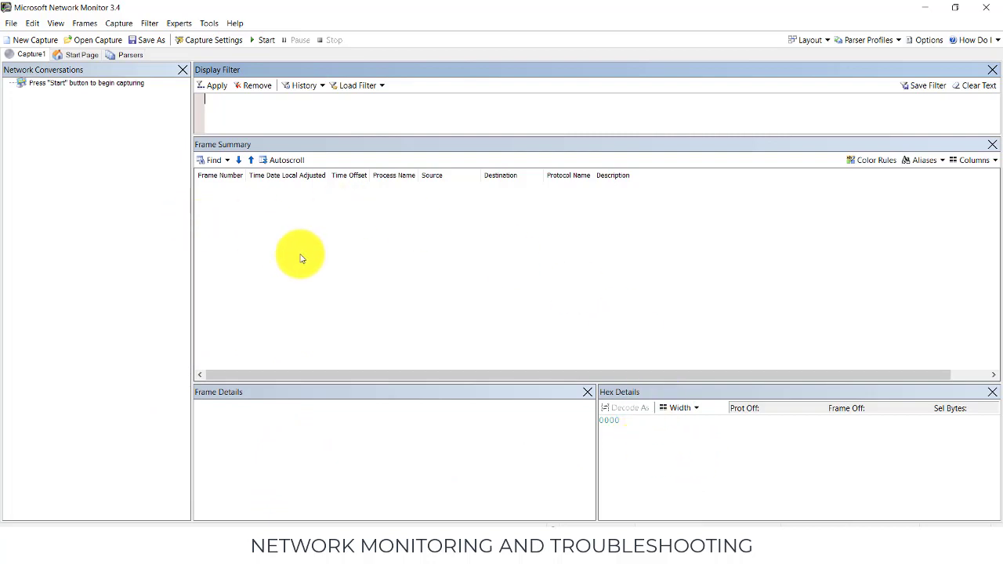
click(198, 105)
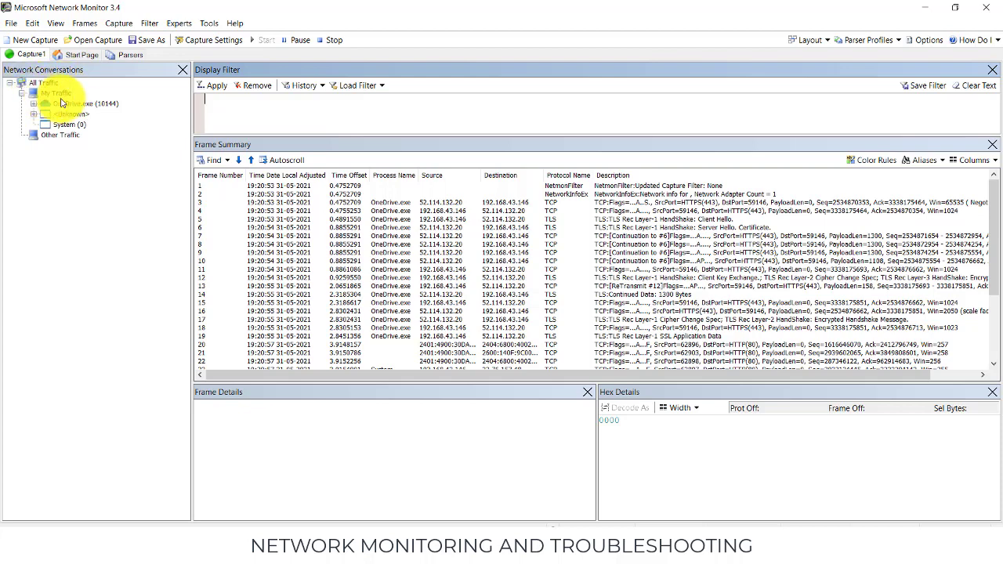
Examine the captured frames in the Frame Summary, checking their frame numbers, process names, sources, destinations and protocols.
click(58, 94)
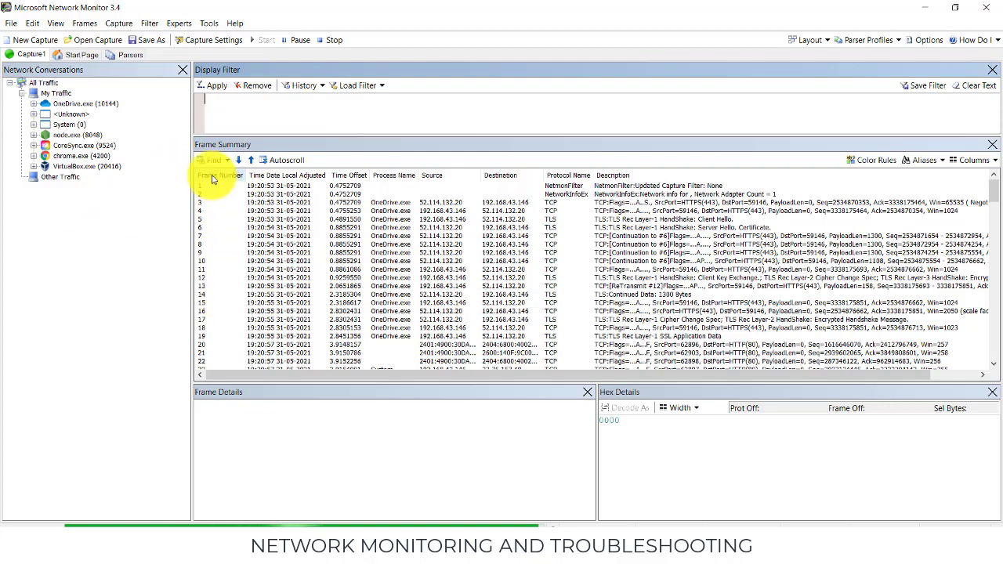
scroll(205, 330, down, 6)
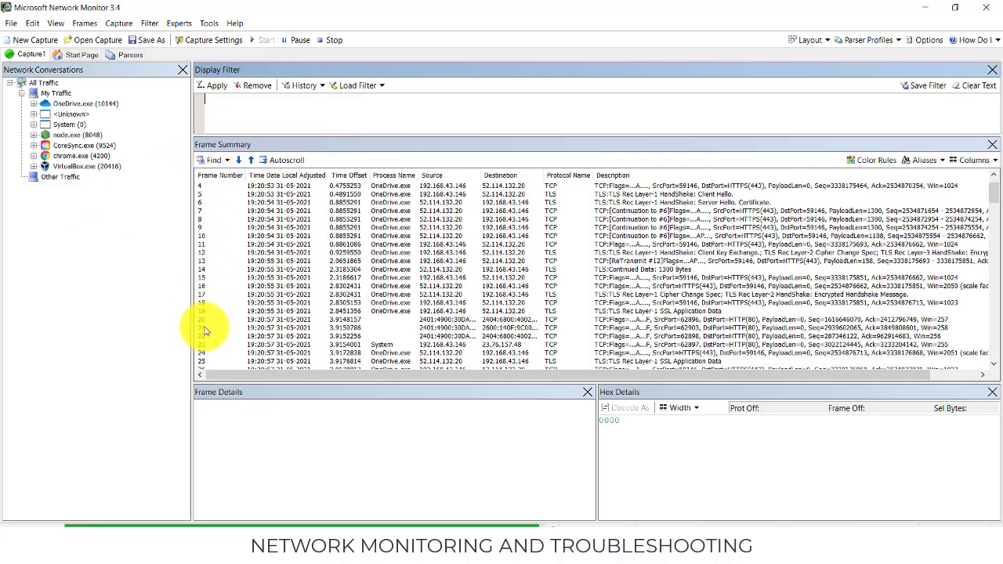
scroll(204, 329, down, 1)
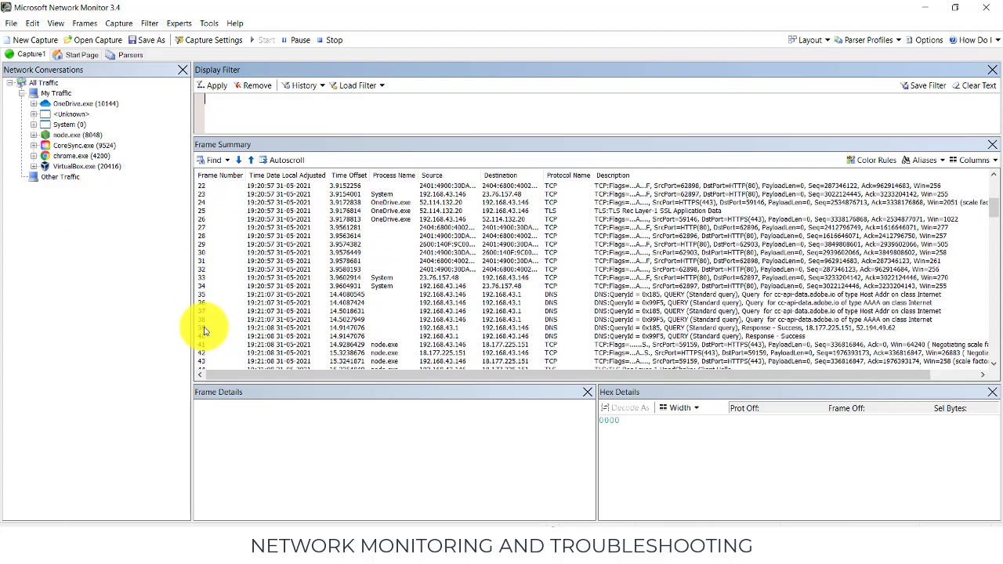
scroll(217, 235, up, 7)
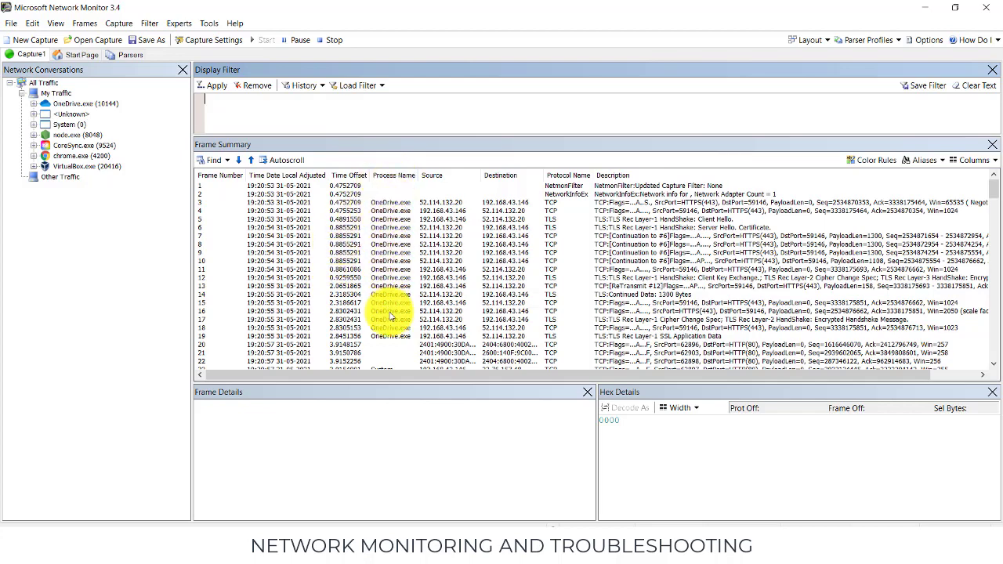
scroll(384, 244, down, 5)
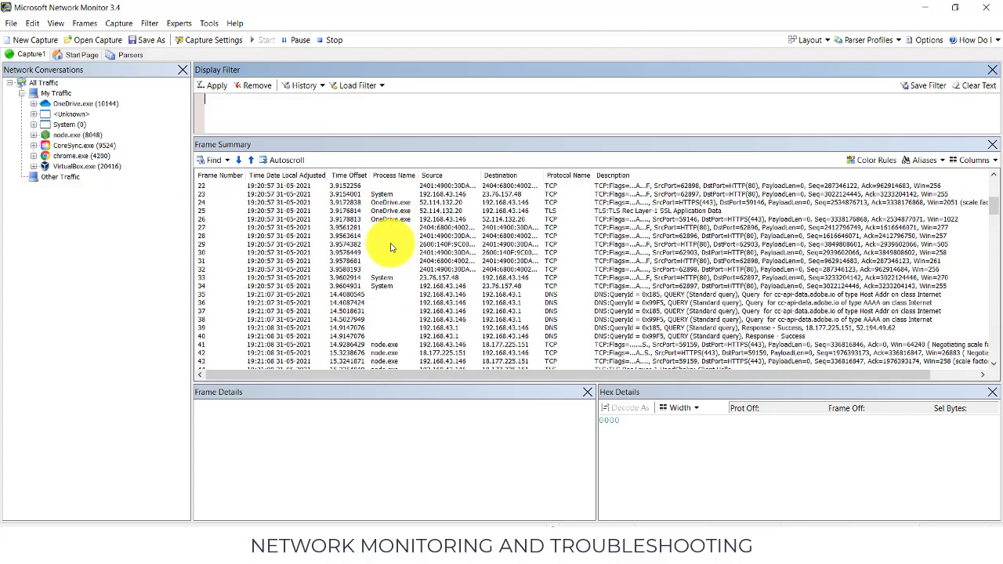
scroll(382, 281, down, 13)
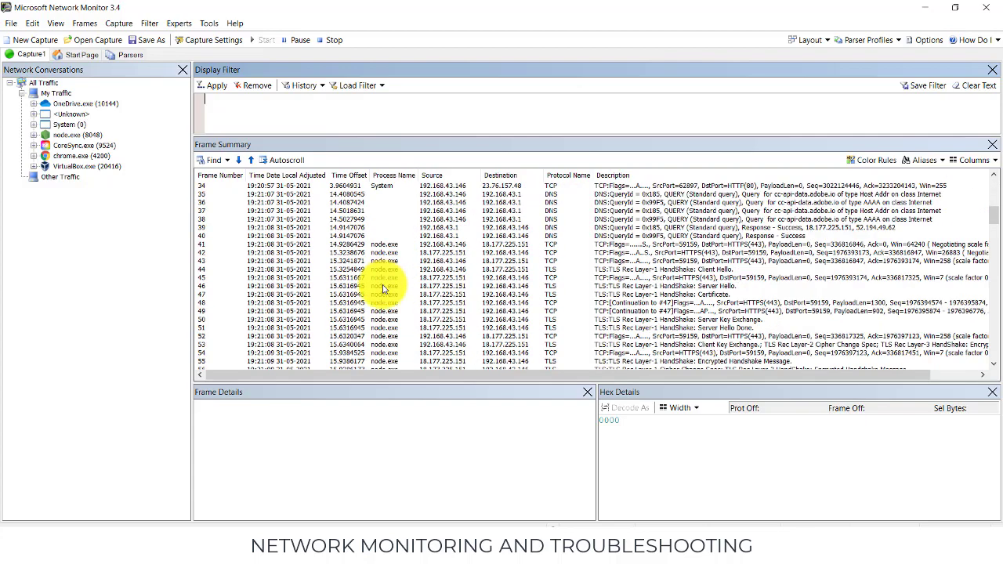
scroll(384, 289, down, 17)
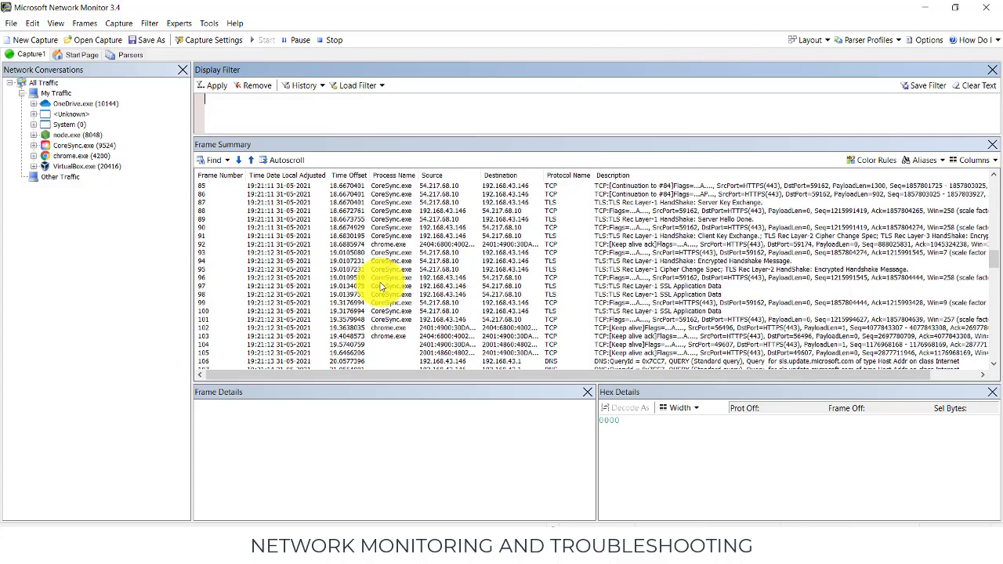
scroll(380, 275, up, 6)
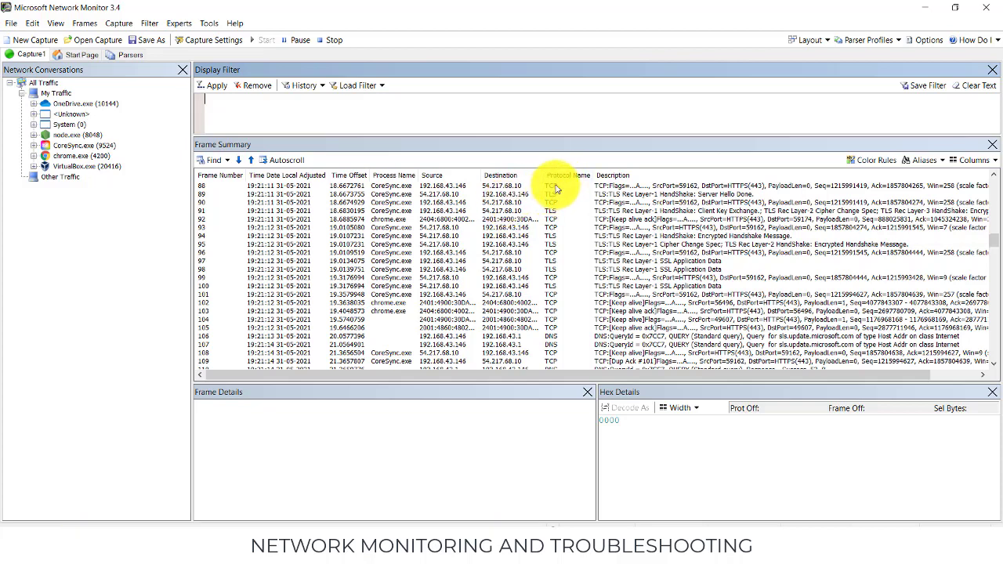
scroll(555, 323, down, 5)
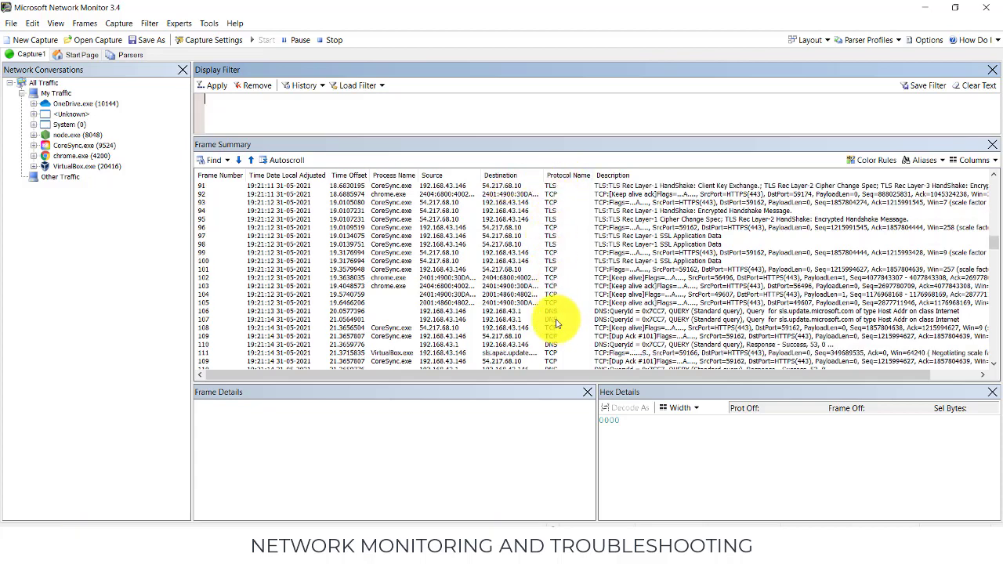
scroll(553, 321, up, 6)
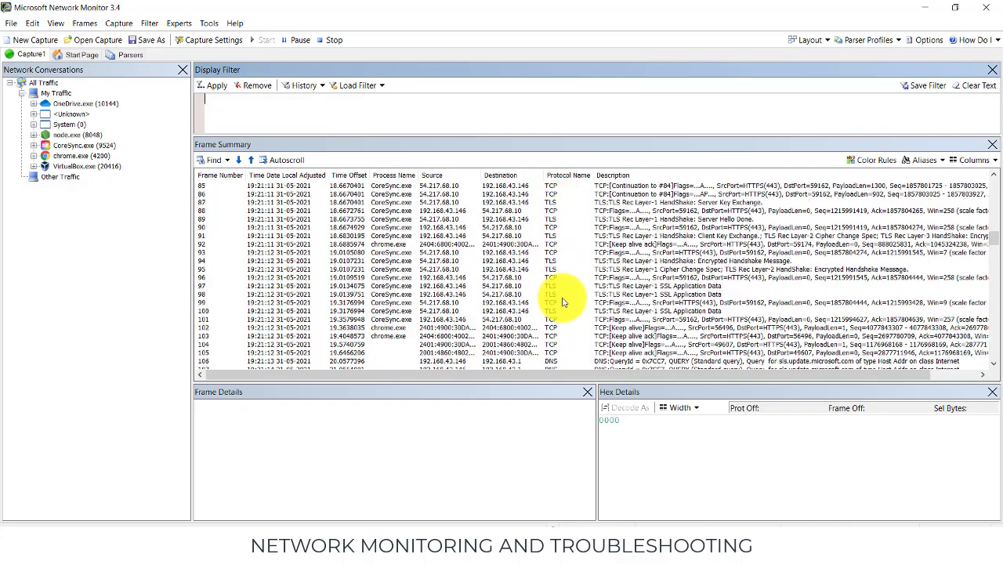
scroll(559, 305, down, 5)
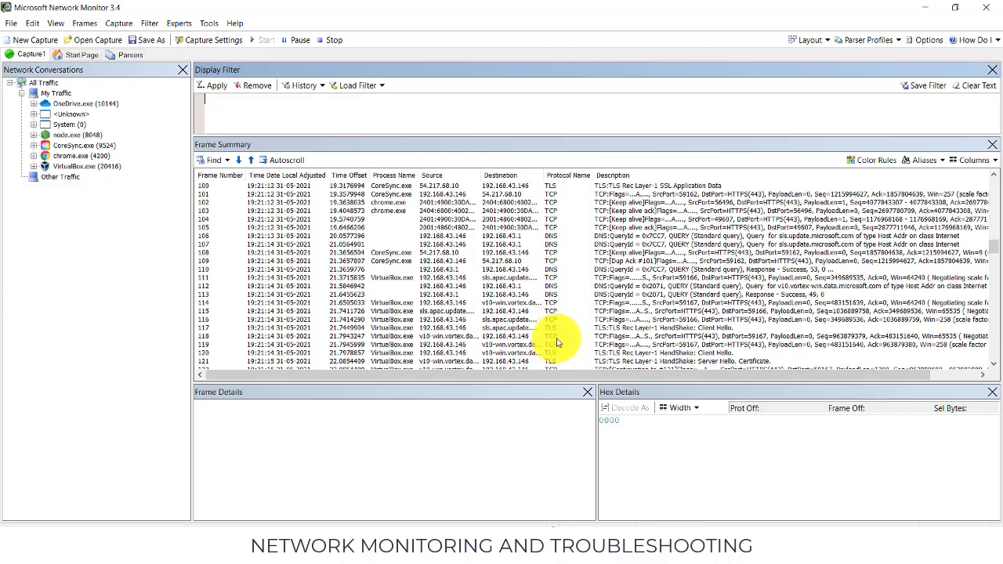
scroll(556, 325, up, 5)
scroll(554, 335, up, 3)
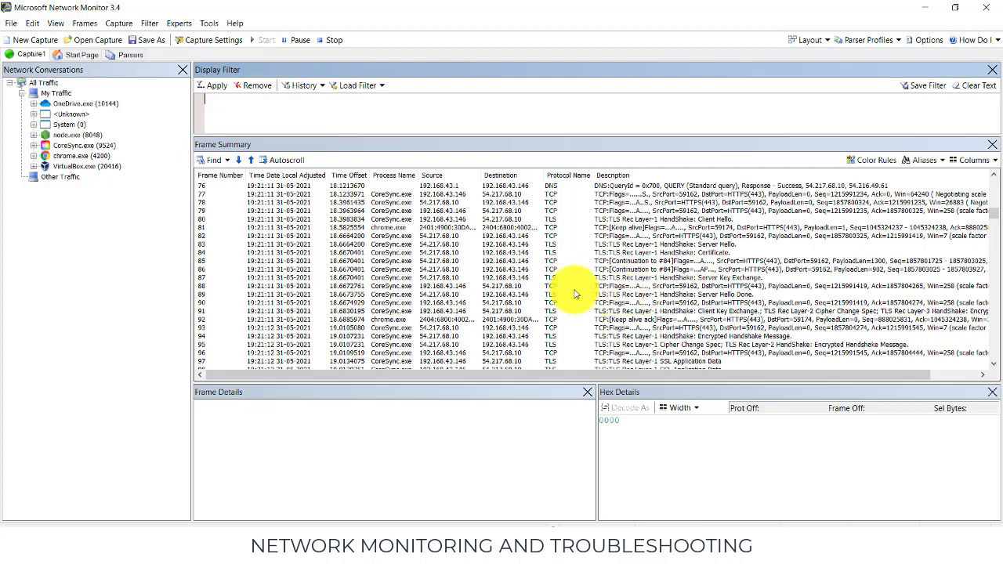
Select CoreSync.exe frame 86 and inspect its WiFi header fields in the frame details.
click(430, 272)
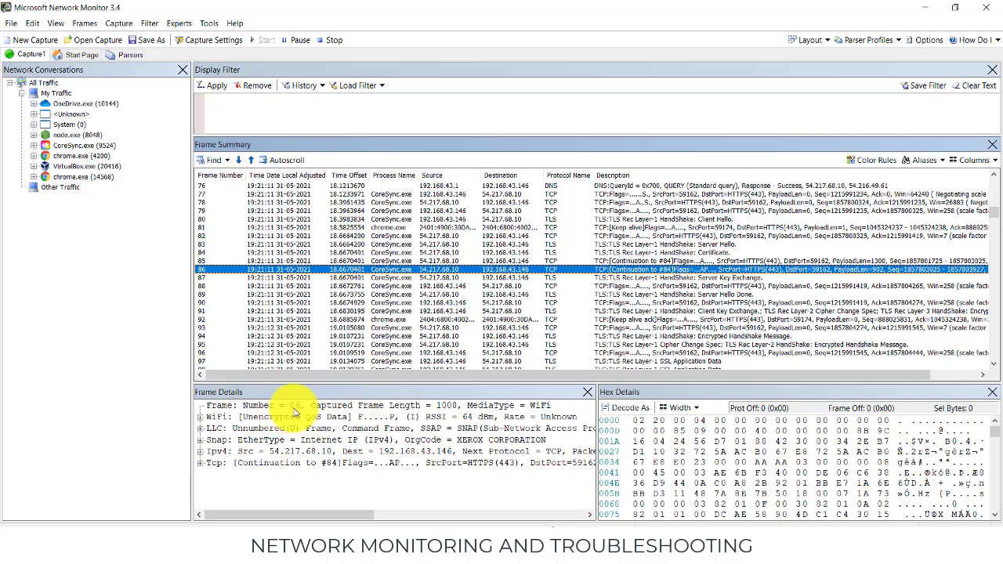
click(200, 417)
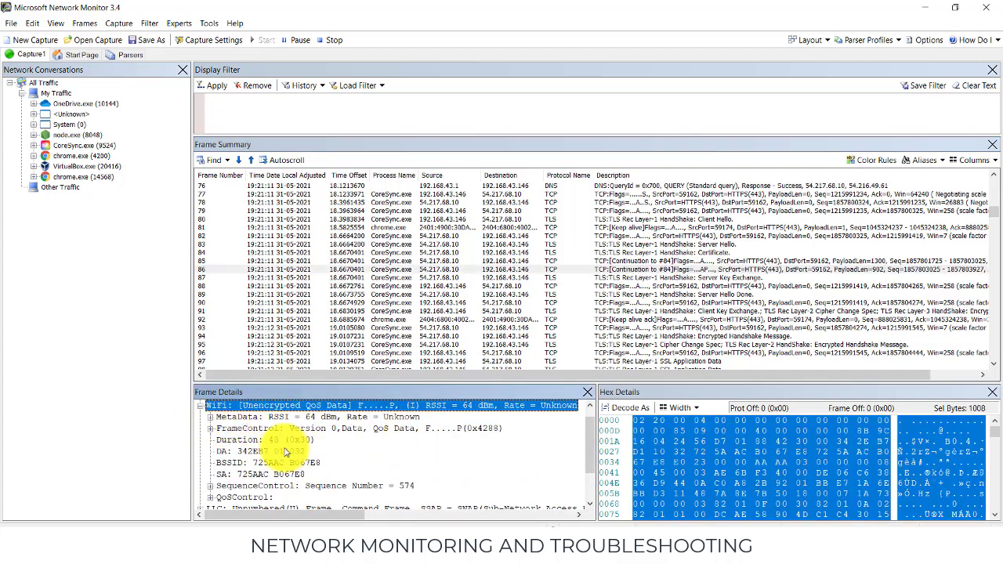
scroll(243, 460, down, 1)
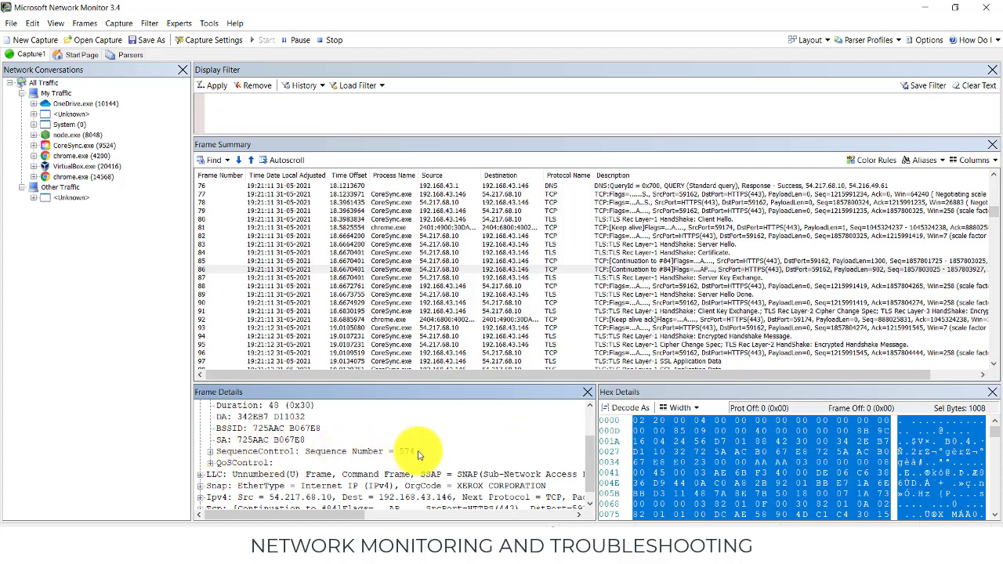
scroll(365, 460, up, 1)
scroll(365, 455, down, 1)
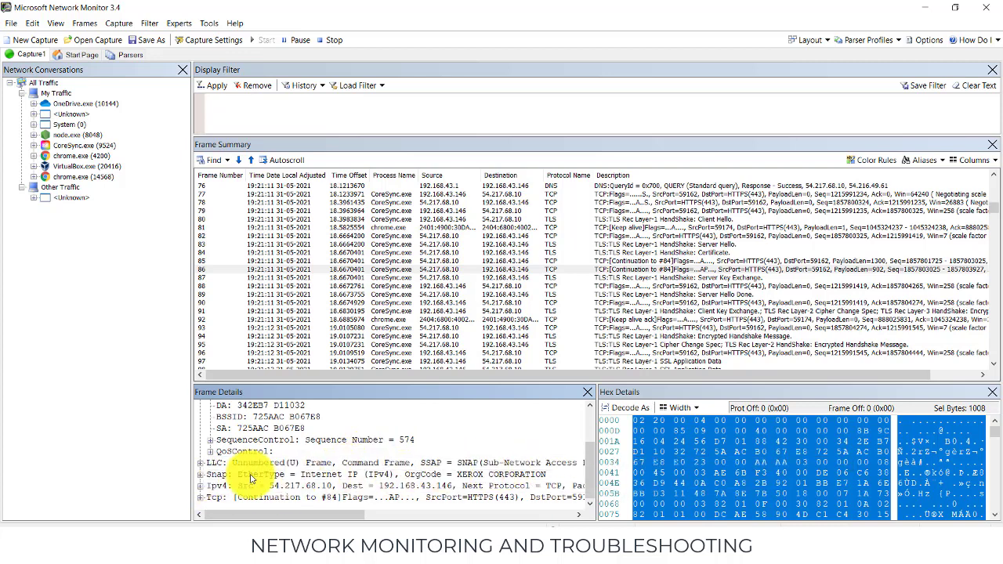
Expand the IPv4 header of frame 86 and highlight its TimeToLive field in the hex data.
click(201, 485)
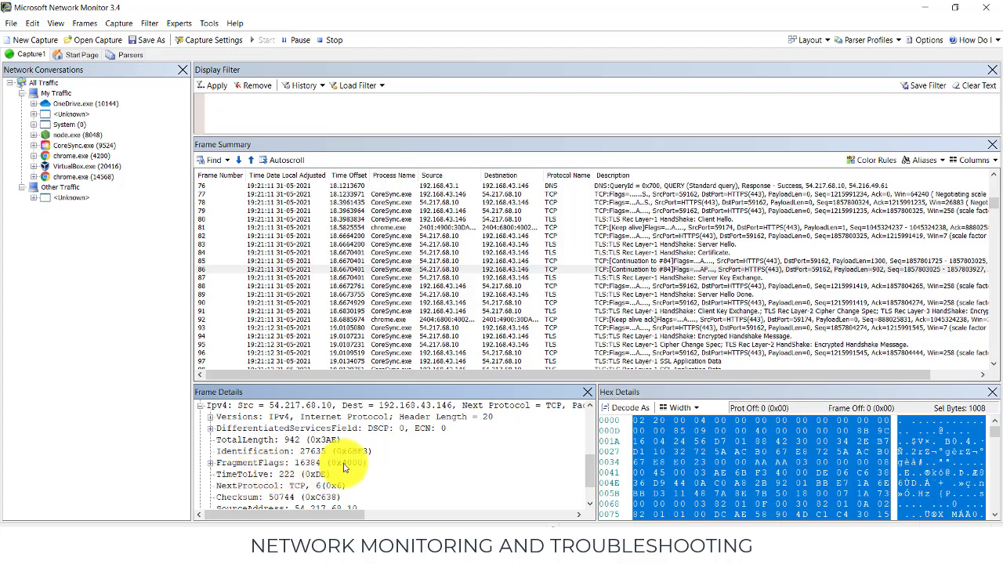
scroll(345, 467, down, 1)
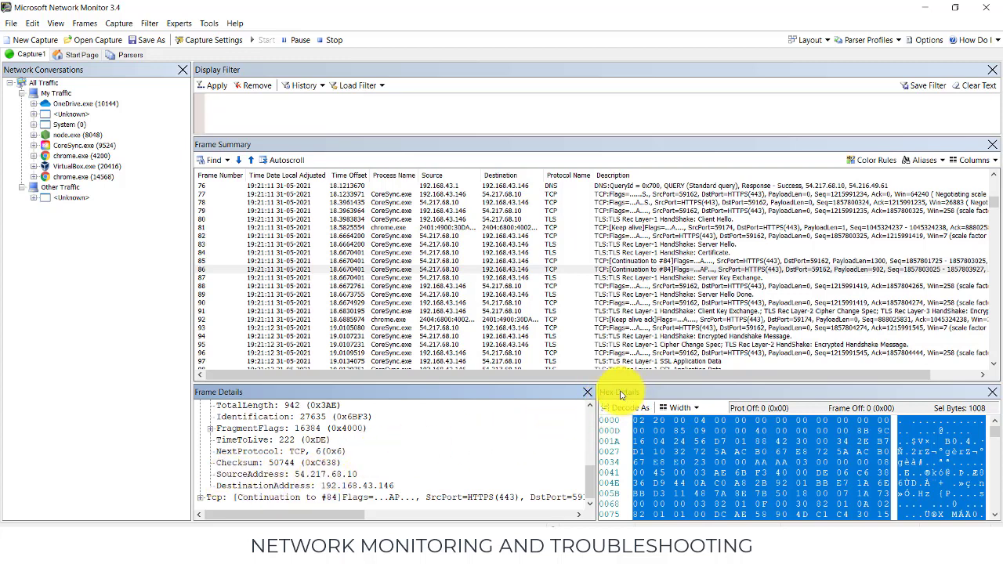
click(236, 440)
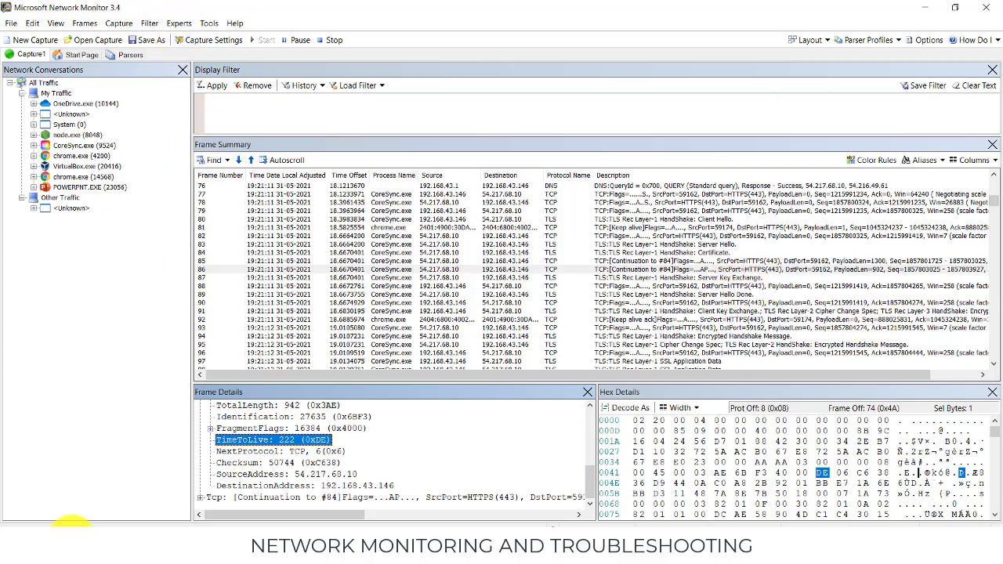
View the General settings in the program options and close them without changing anything.
click(209, 25)
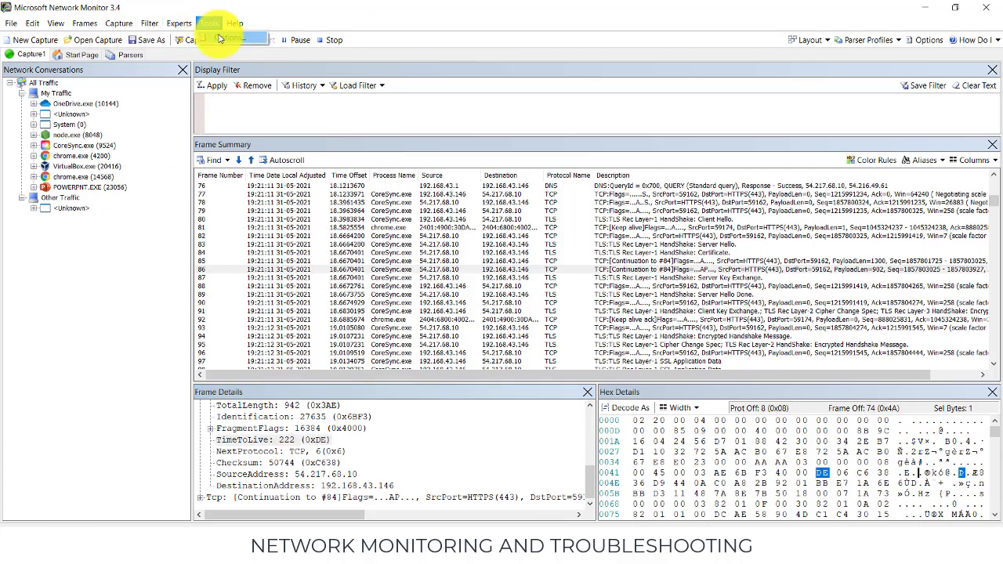
click(226, 39)
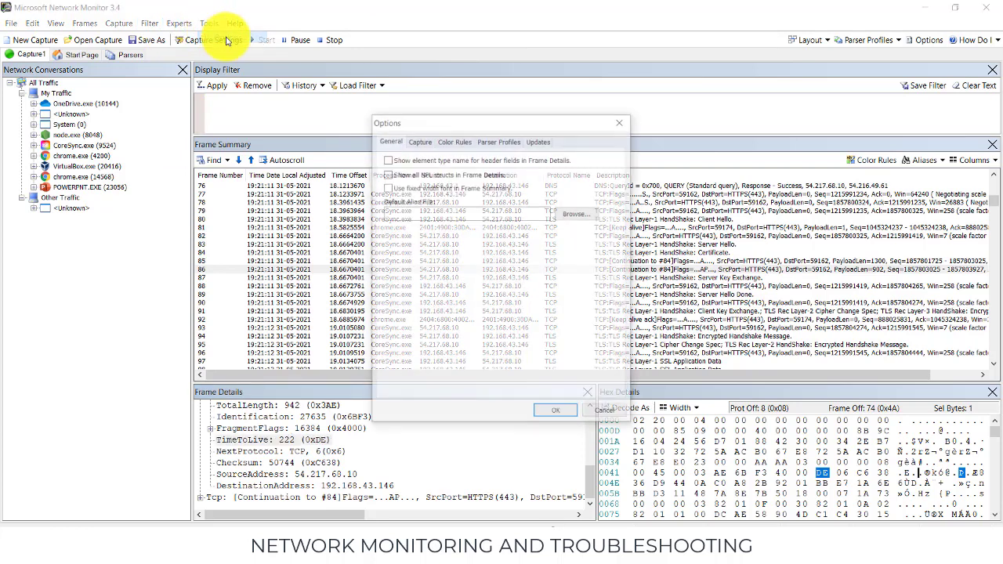
click(622, 124)
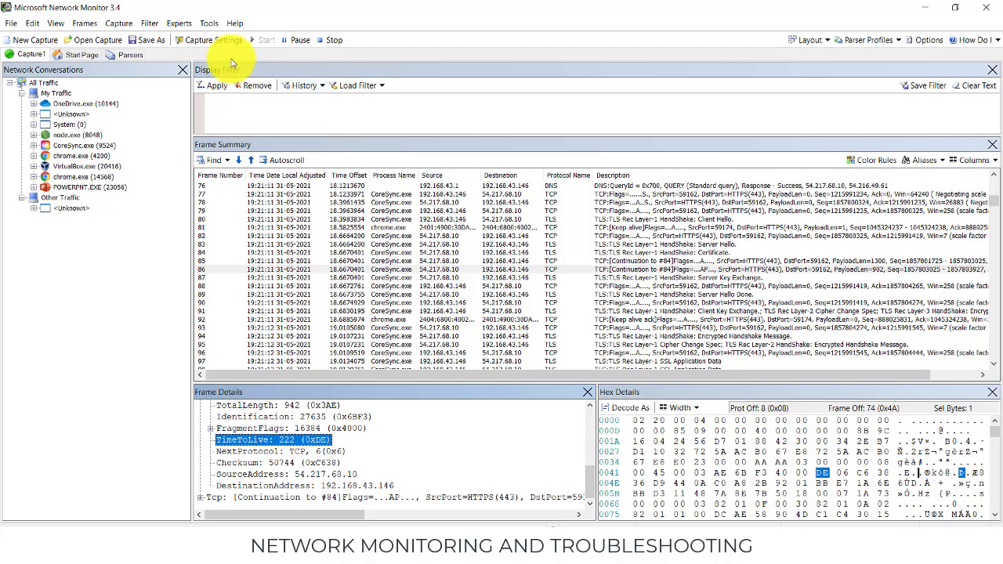
Look through the standard display filters that can be loaded, including the Addresses, DNS, HTTP, TCP and WiFi groups, without loading any.
click(154, 25)
mouse_move(174, 39)
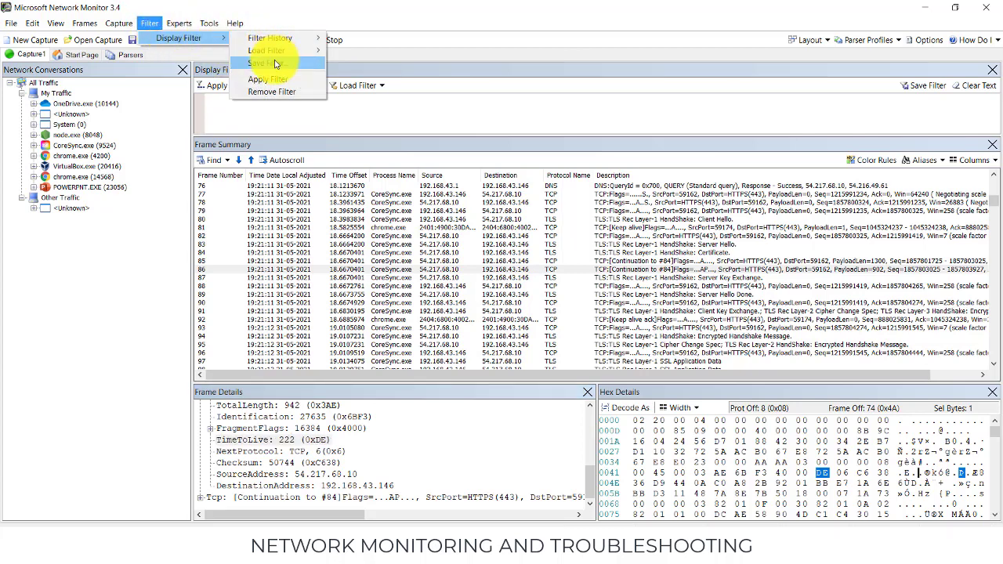
mouse_move(273, 52)
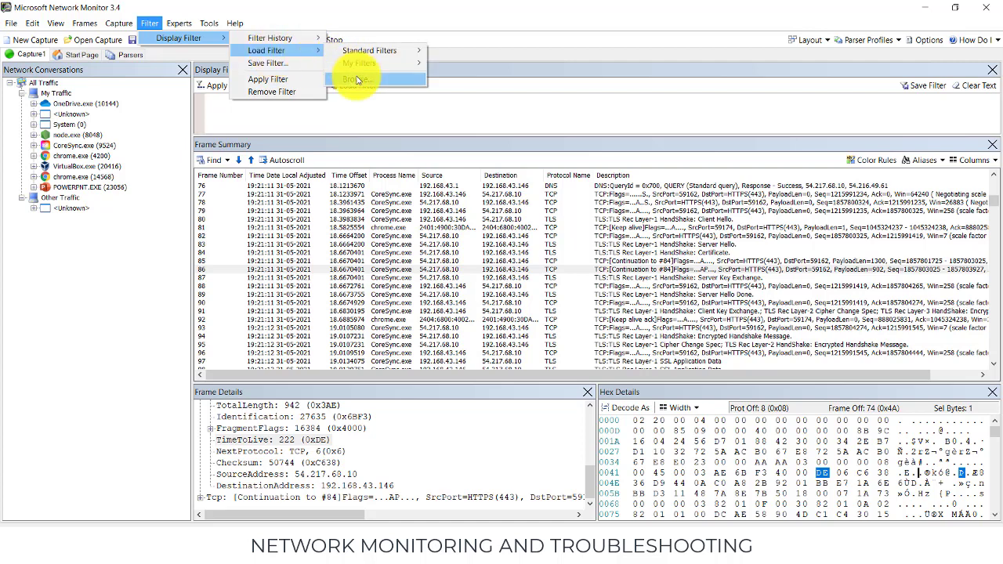
click(357, 81)
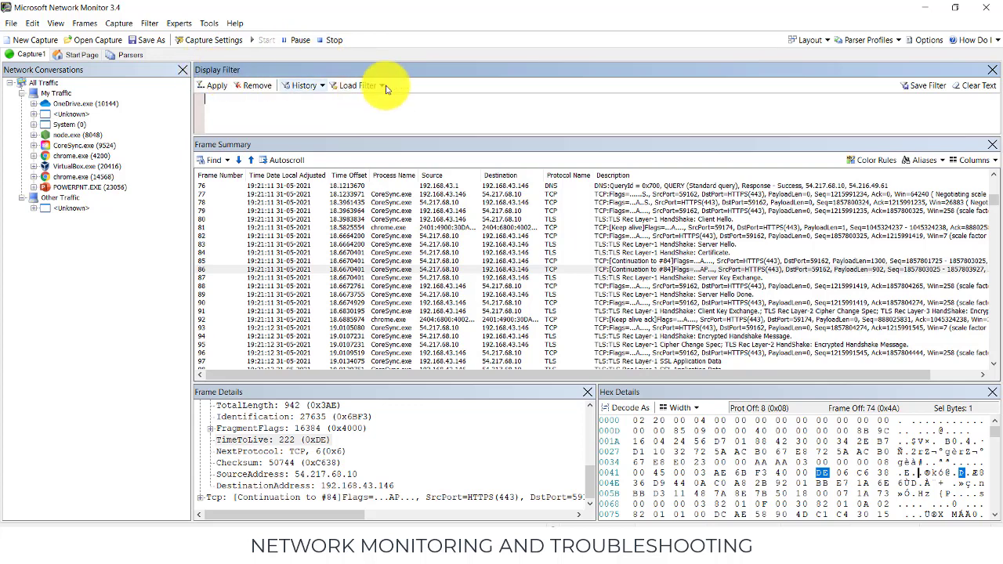
click(363, 87)
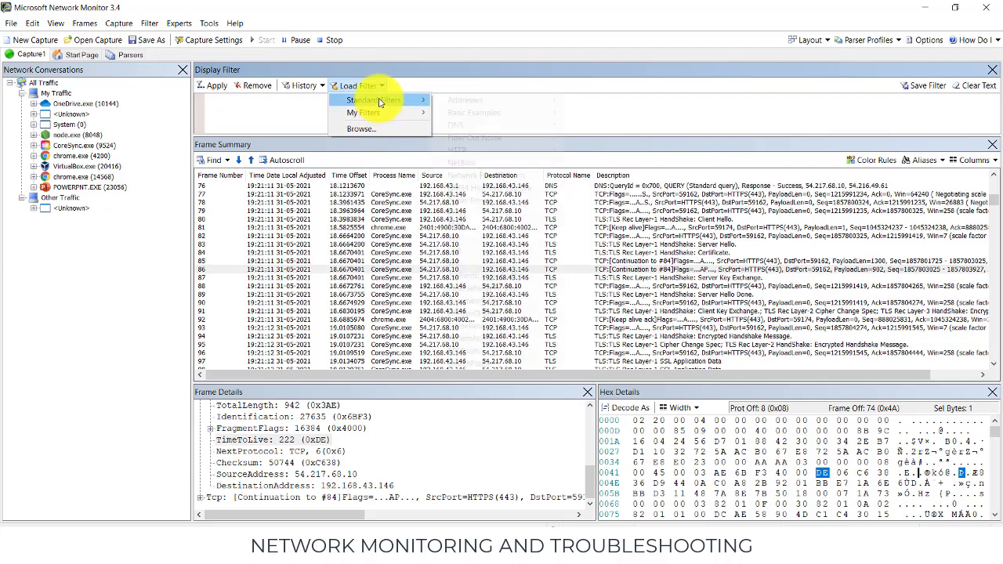
mouse_move(382, 103)
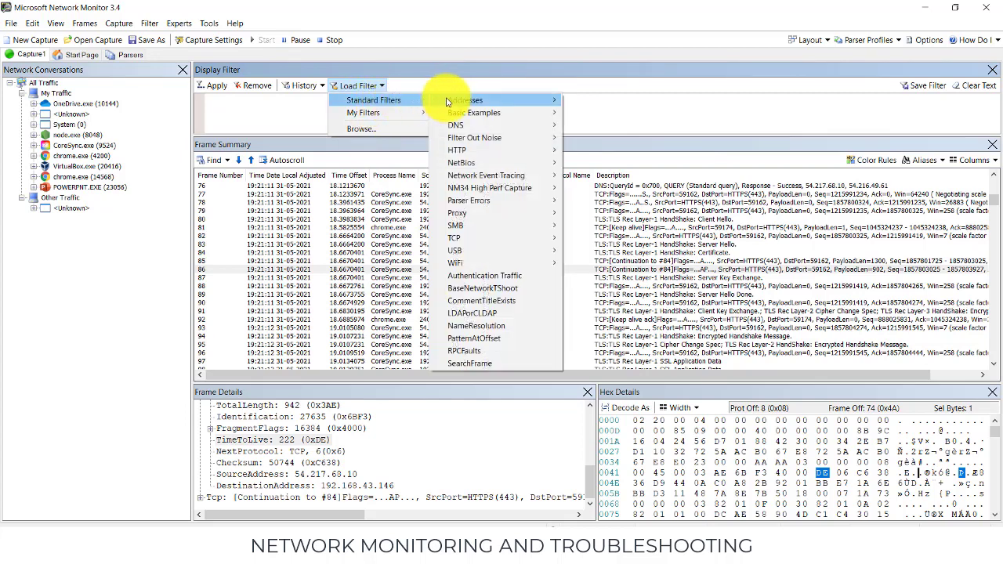
mouse_move(470, 99)
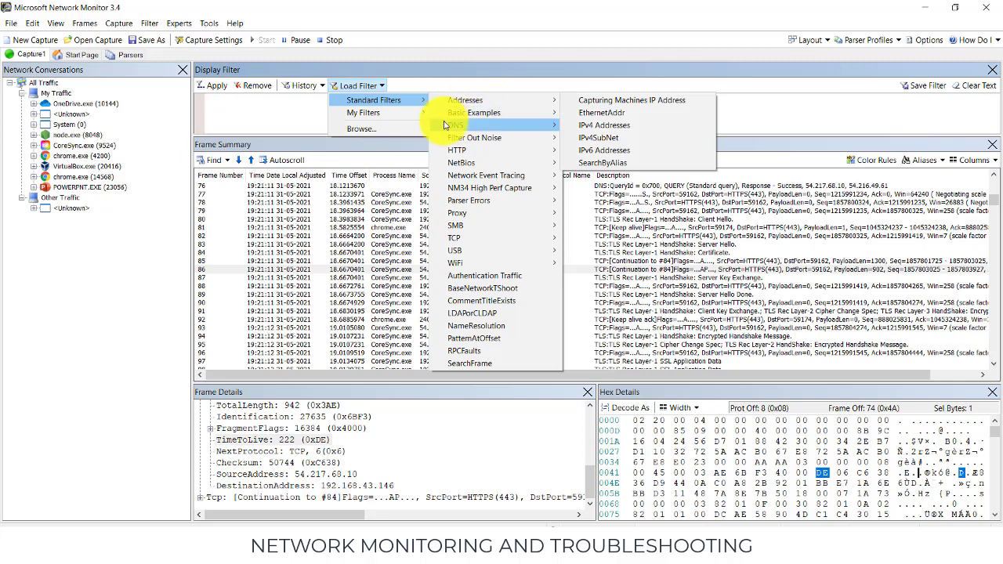
mouse_move(487, 125)
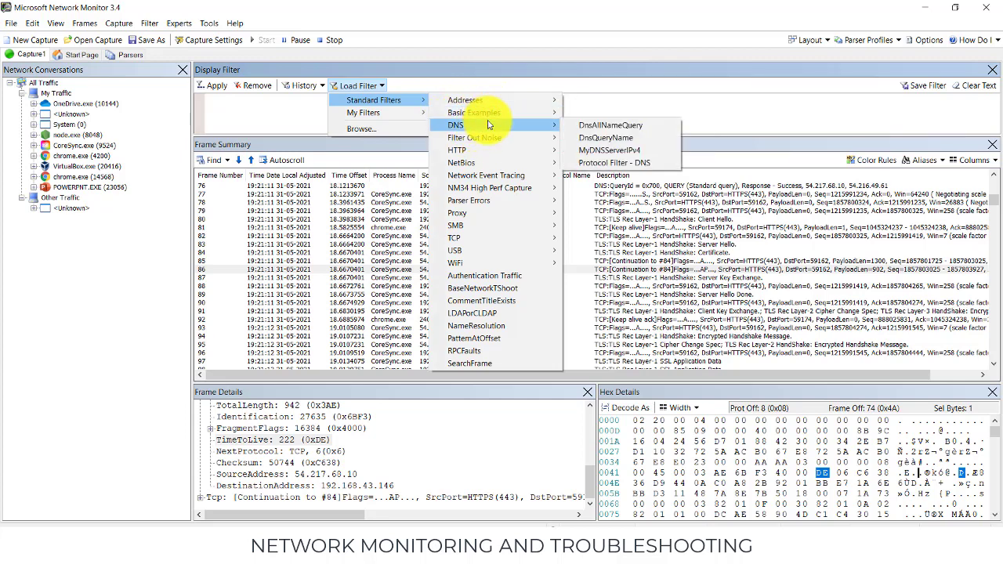
mouse_move(500, 153)
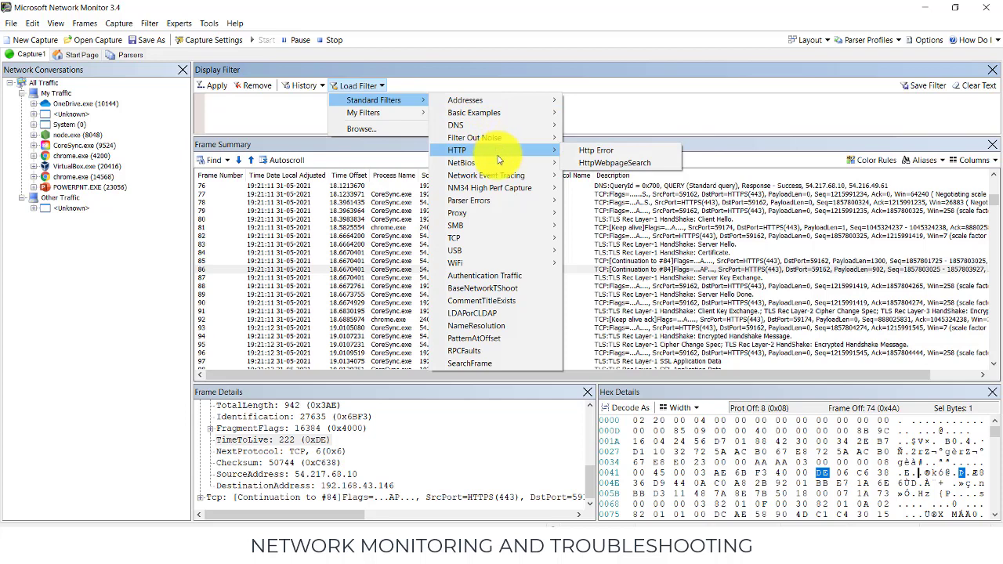
mouse_move(481, 239)
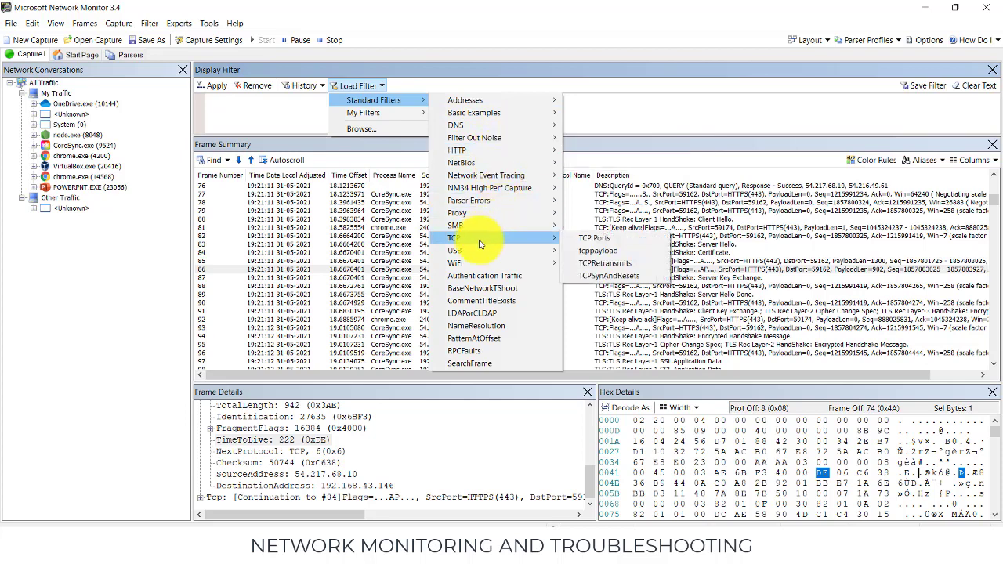
mouse_move(476, 263)
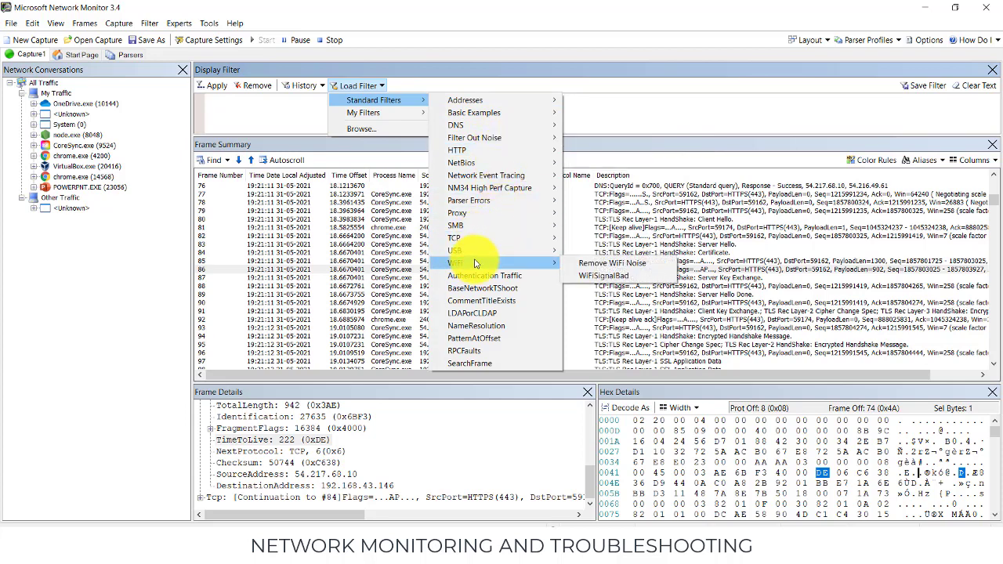
click(650, 125)
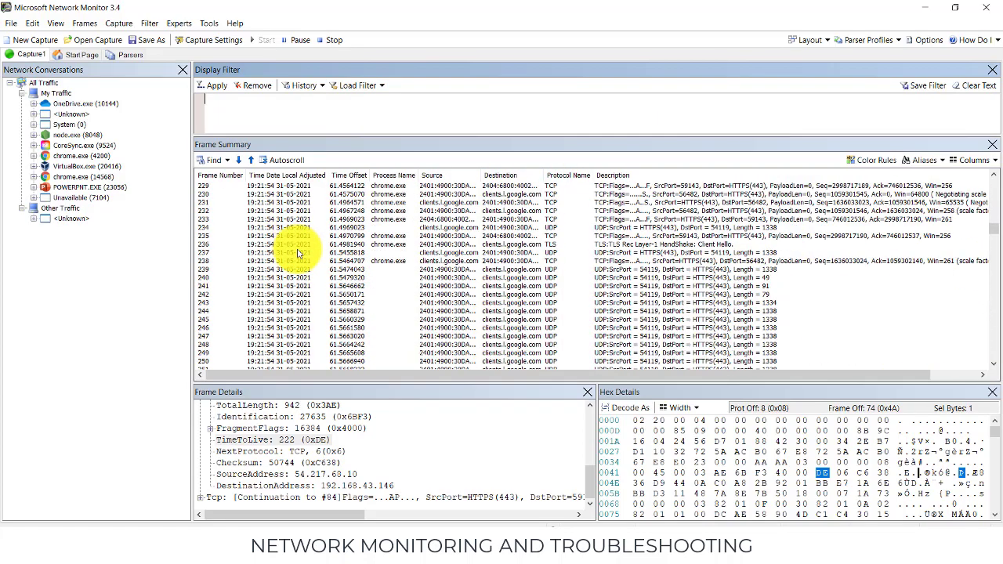
scroll(317, 289, up, 15)
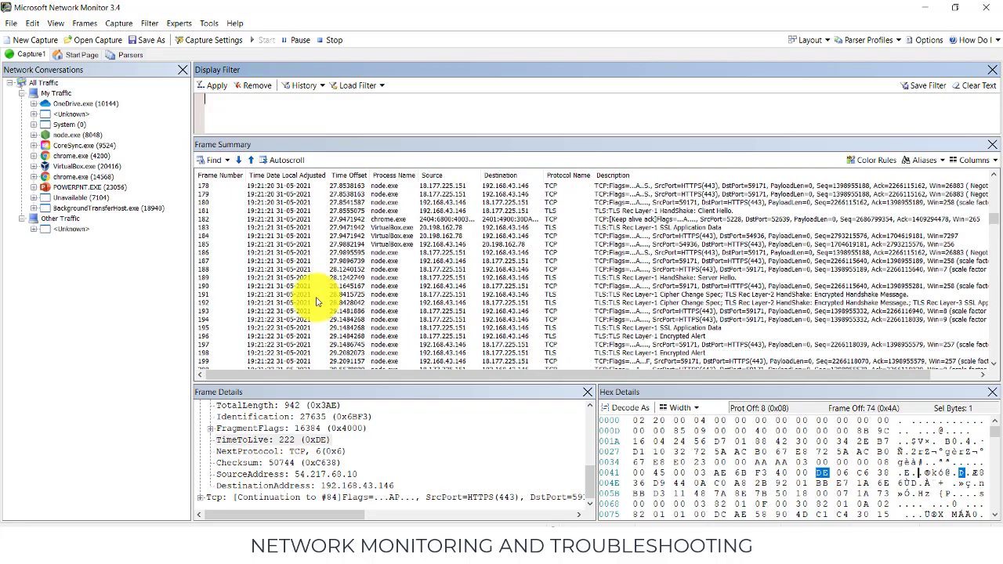